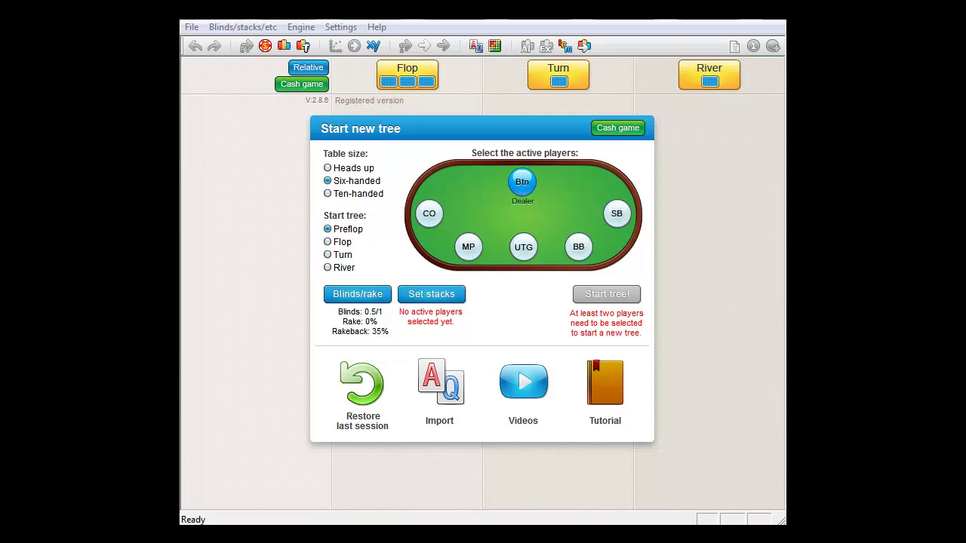
Step: Activate the SB and BB seats and set the blinds to 100/200
left_click(617, 215)
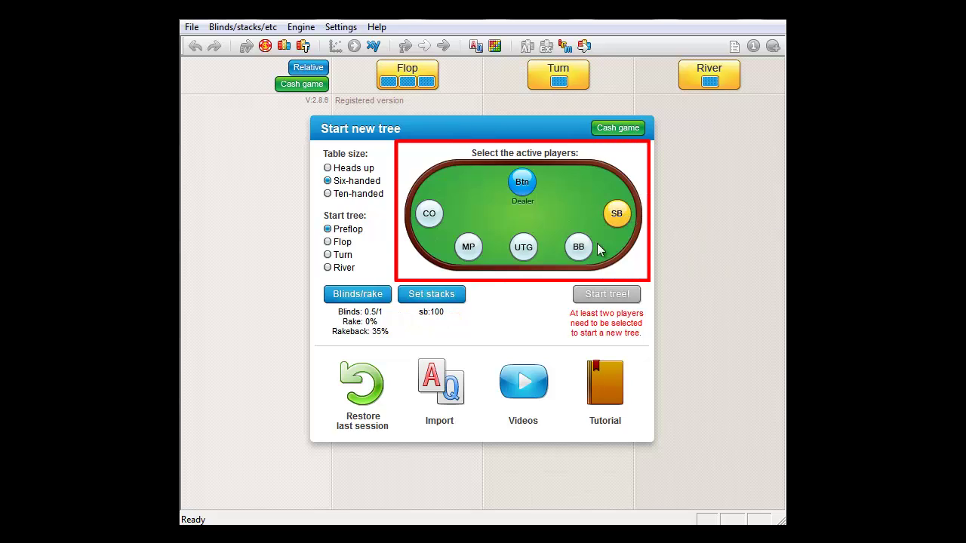
left_click(584, 252)
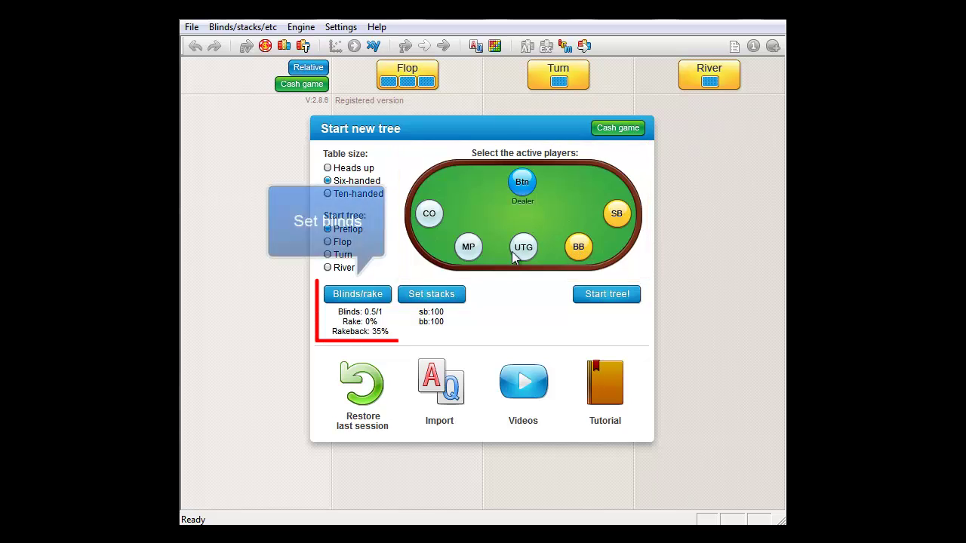
left_click(353, 297)
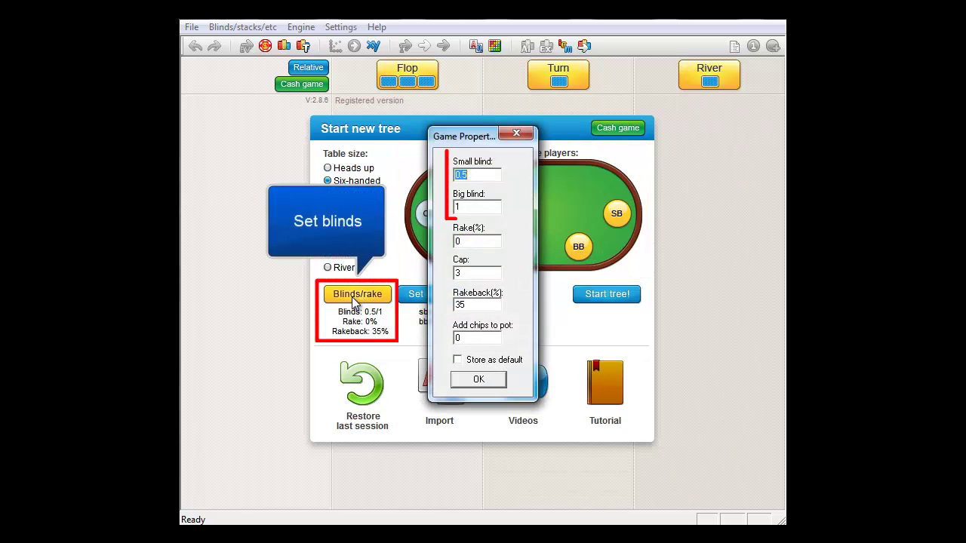
type("100")
key("Tab")
type("200")
key("Return")
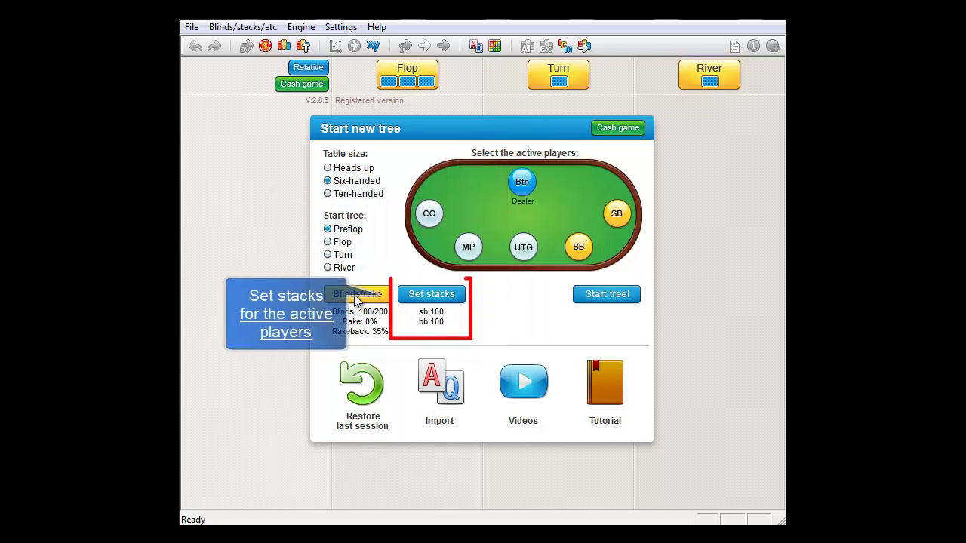
Step: Set both the small blind and big blind stacks to 2000
left_click(432, 296)
double_click(445, 316)
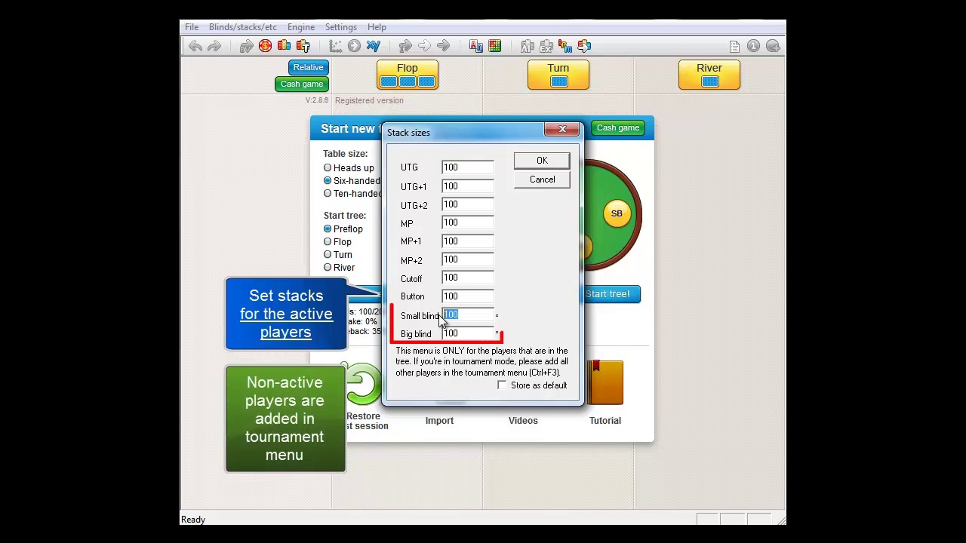
type("2000")
key("Tab")
type("2000")
left_click(545, 165)
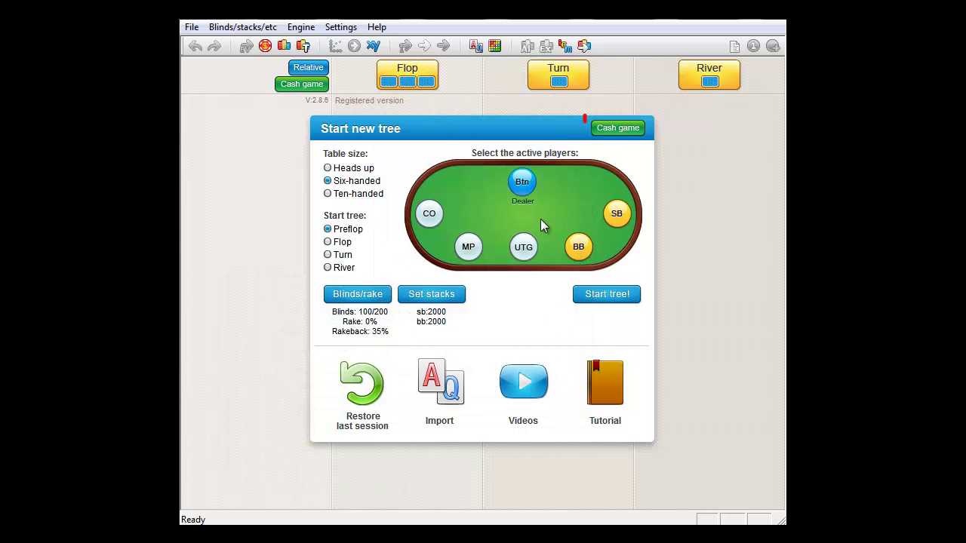
Step: Switch to Tournament mode and add 4 non-active players with 2000-chip stacks
left_click(616, 129)
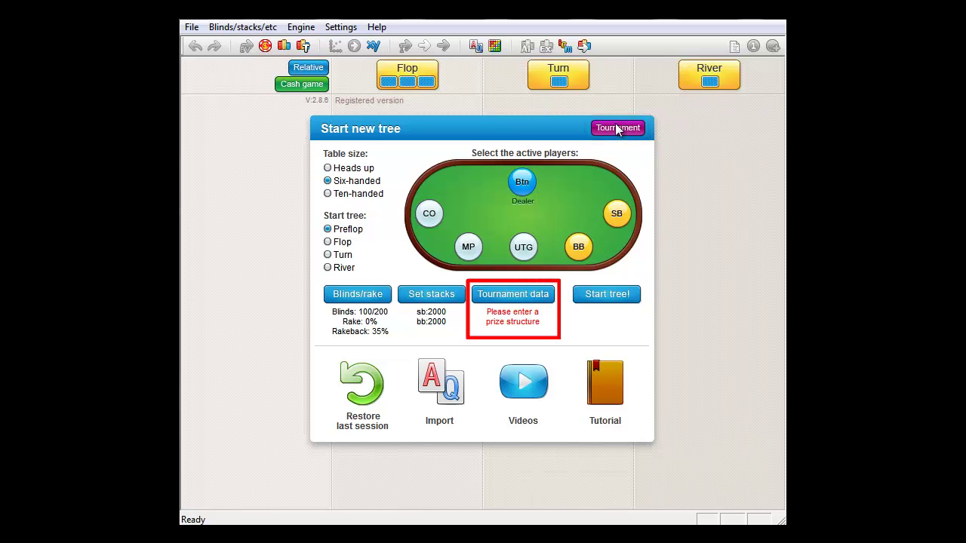
left_click(517, 296)
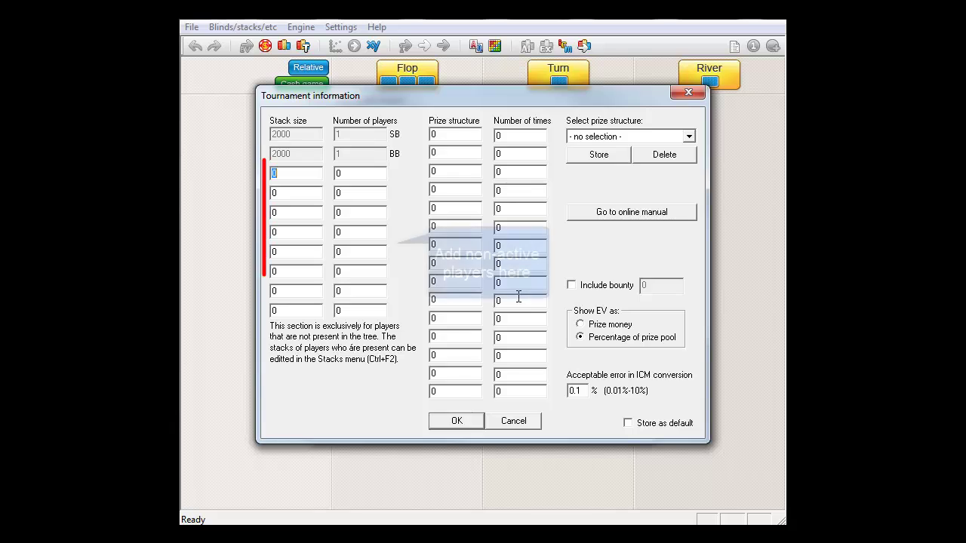
type("2000")
key("Tab")
type("4")
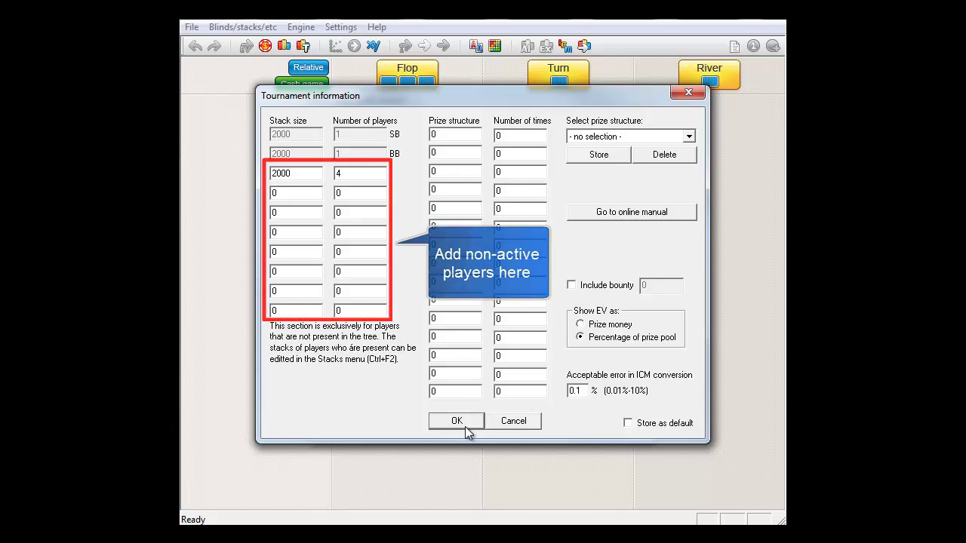
left_click(465, 425)
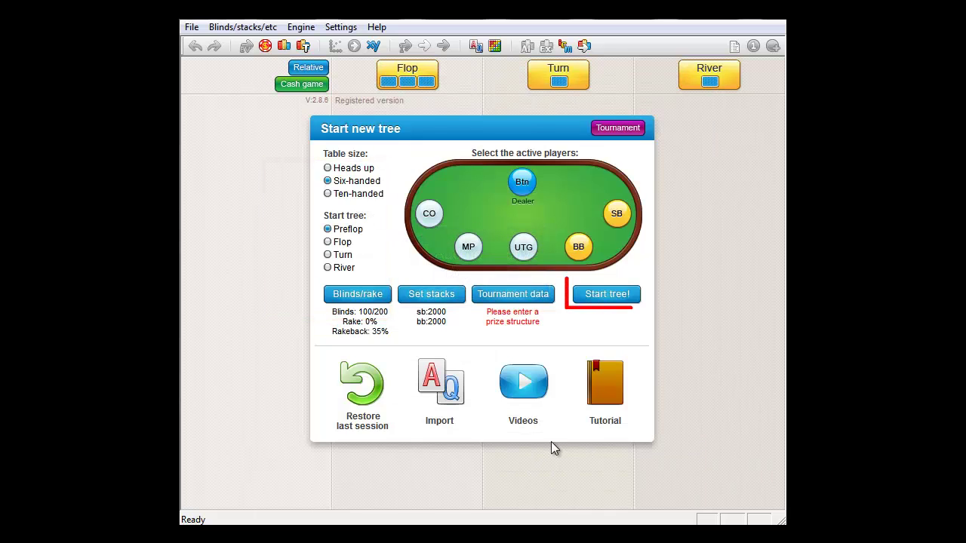
Step: Start the tree with the SB raising all in and the BB calling
left_click(620, 295)
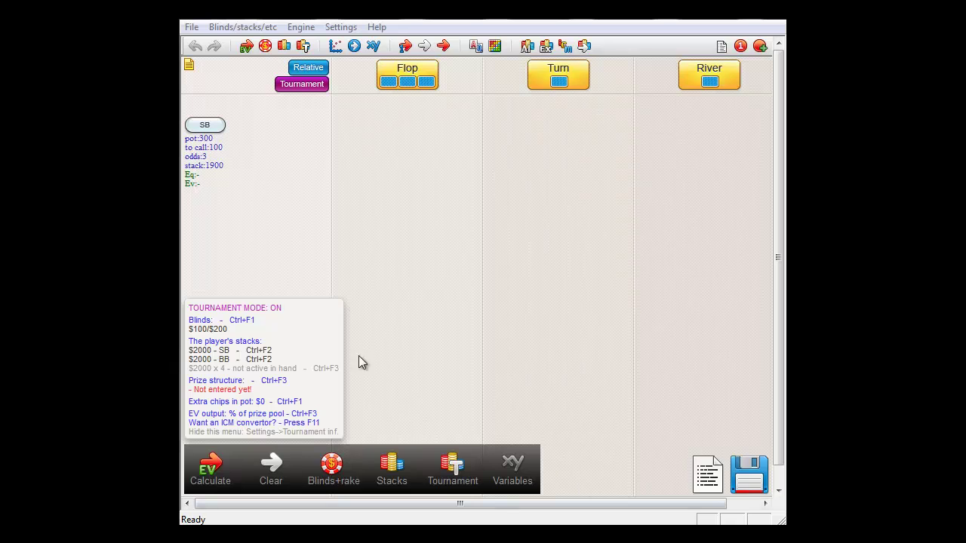
mouse_move(234, 127)
left_click(266, 108)
left_click(275, 79)
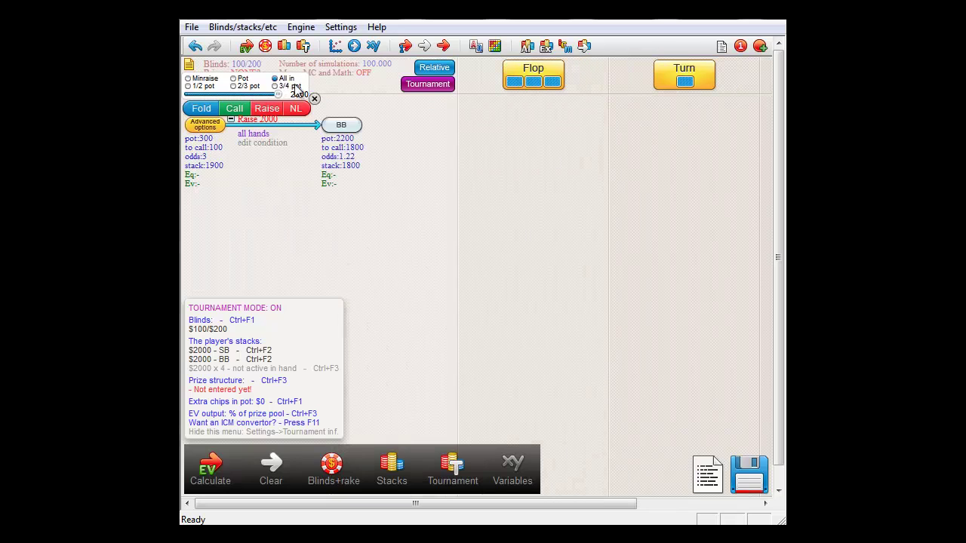
left_click(314, 99)
left_click(371, 108)
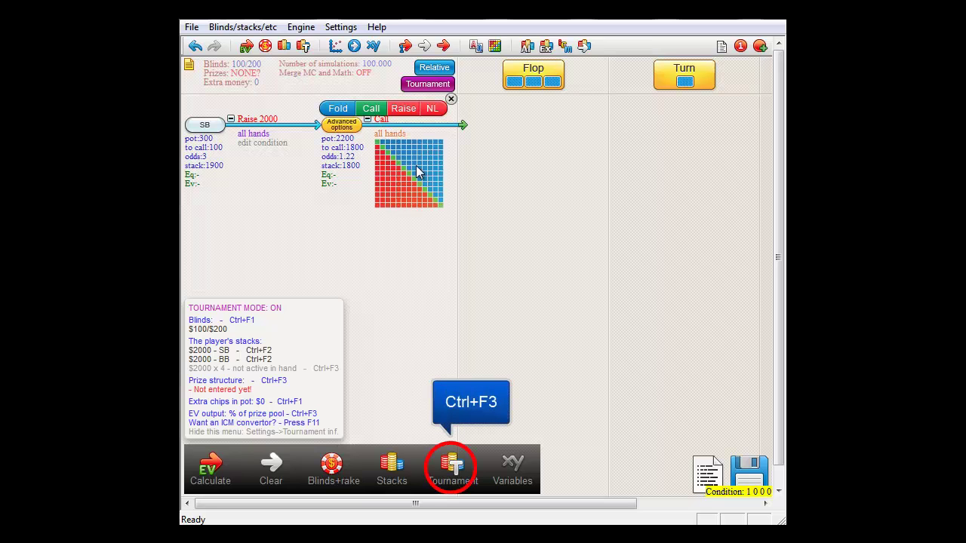
Step: Apply the 10 Seat Sit & Go 50/30/20 prize structure and show EV as prize money
left_click(455, 468)
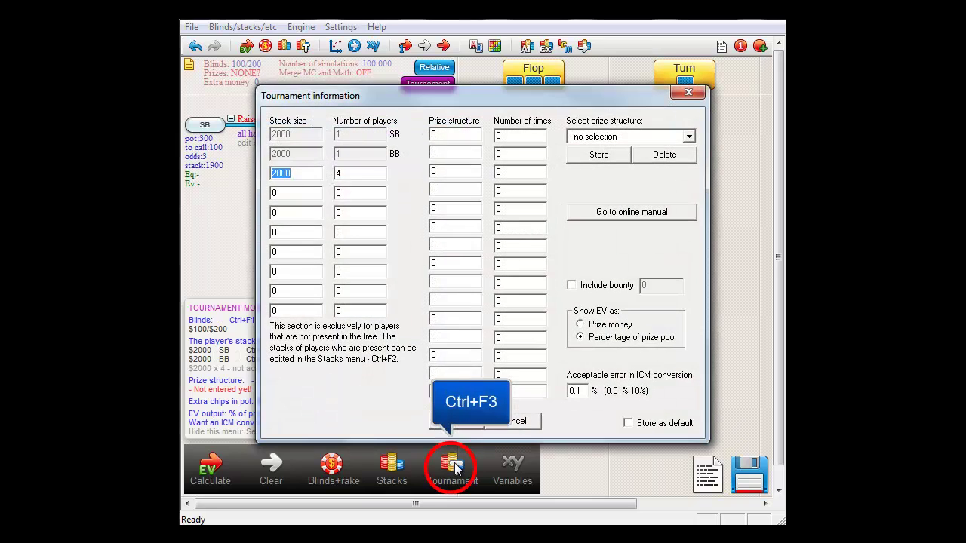
left_click(604, 137)
left_click(593, 160)
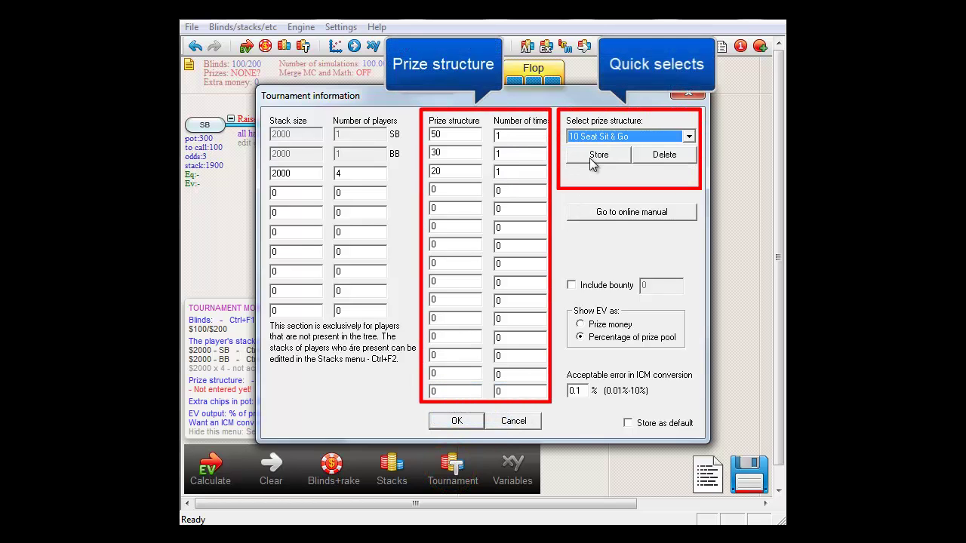
left_click(605, 154)
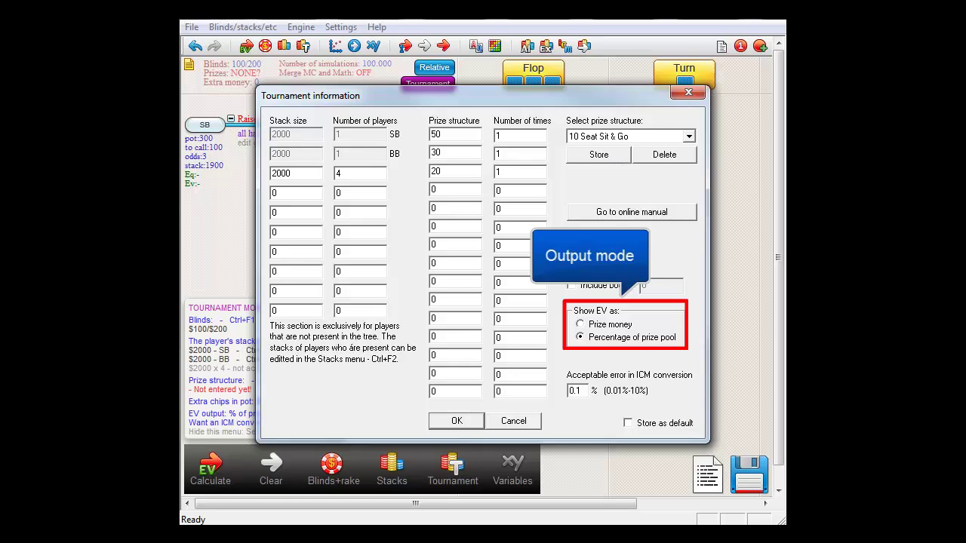
left_click(613, 329)
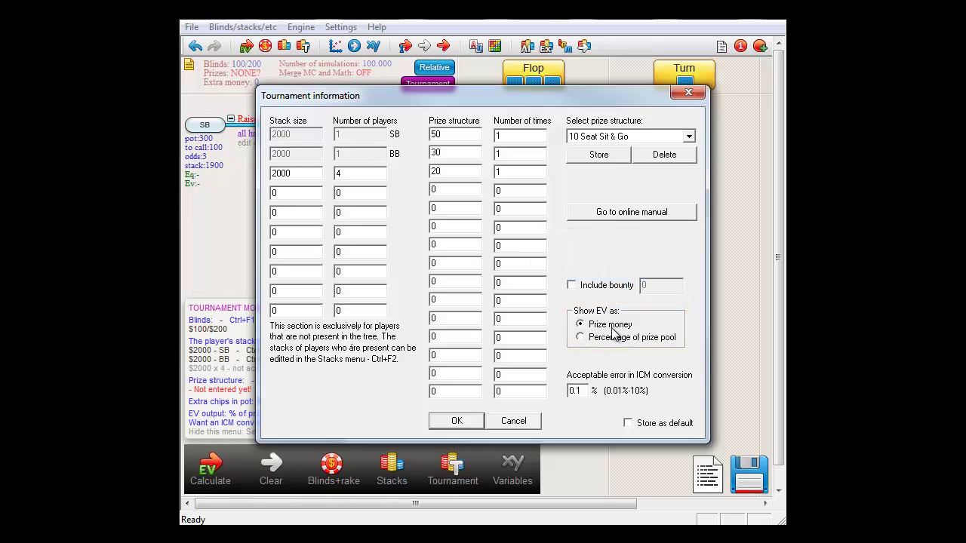
left_click(462, 422)
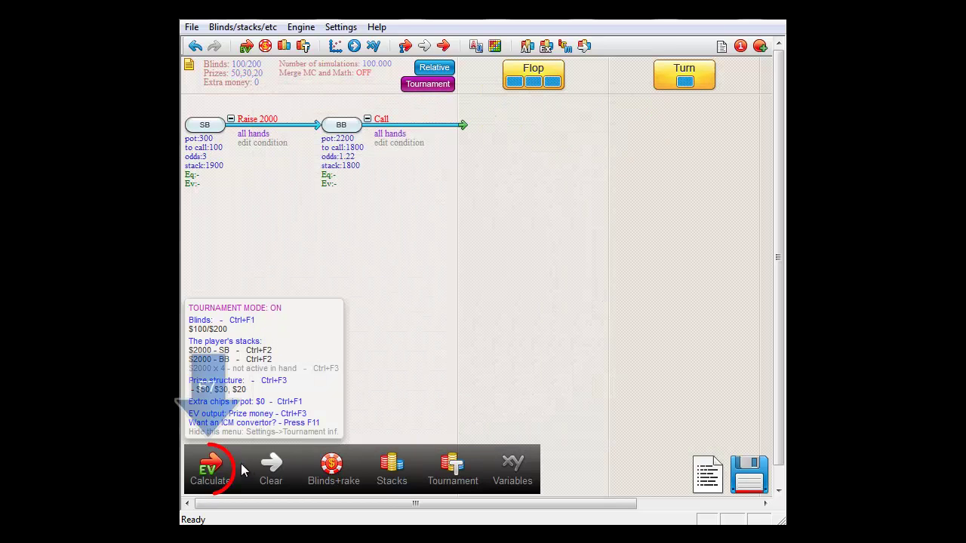
Step: Calculate the SB shove / BB call tree to get each player's equity and EV
left_click(210, 468)
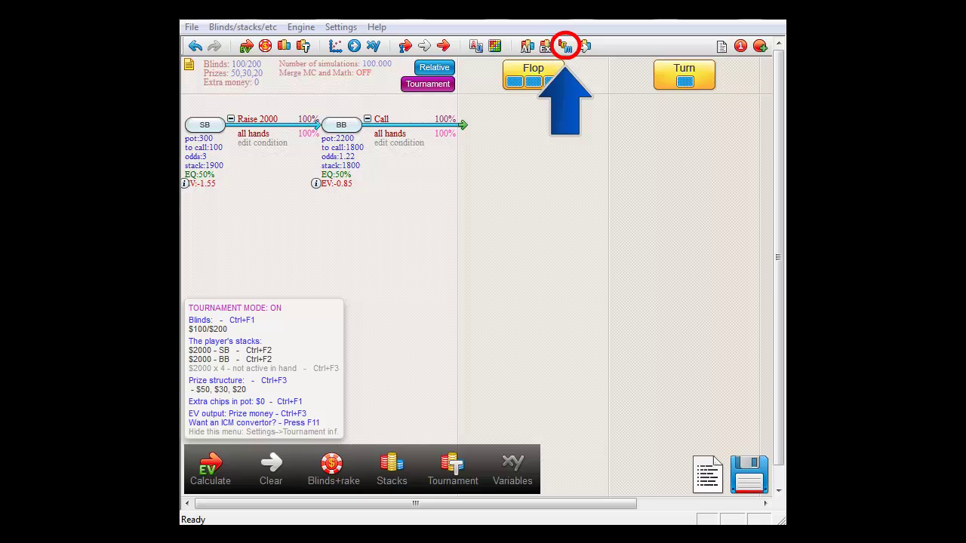
left_click(565, 47)
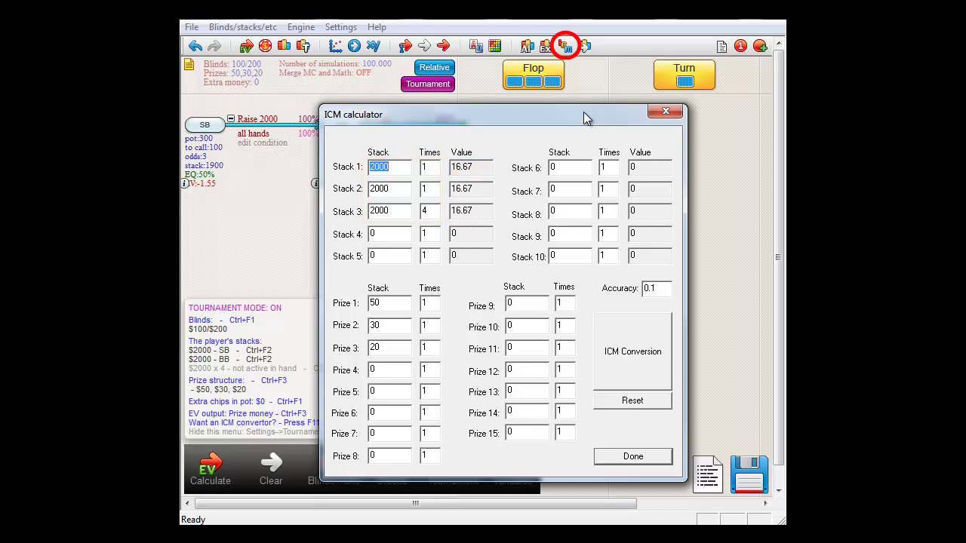
type("4000")
key("Tab")
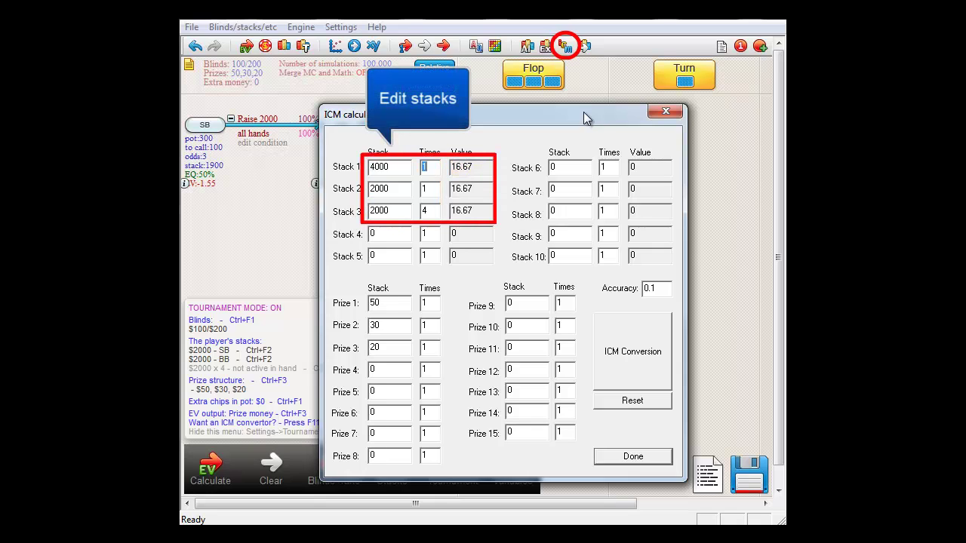
key("Tab")
type("0")
left_click(629, 338)
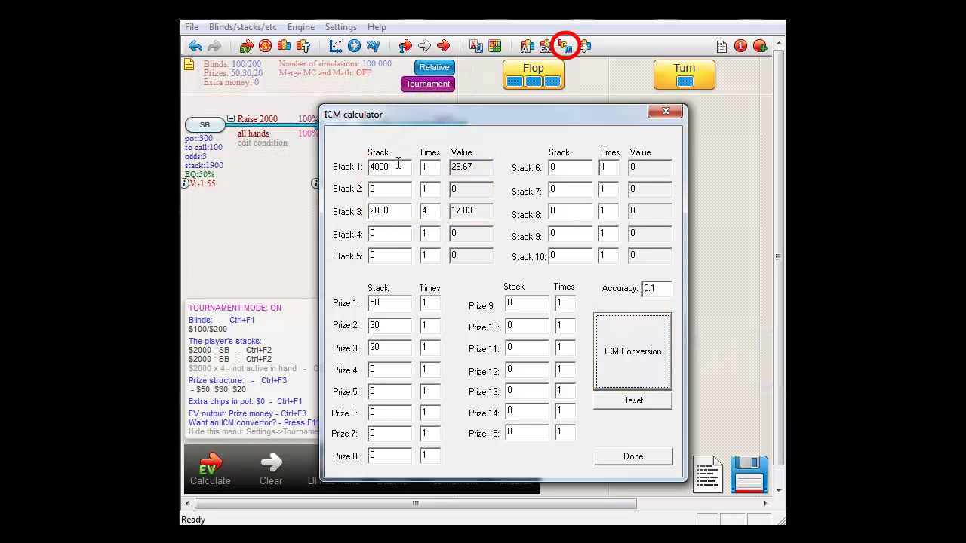
type("0")
key("Tab")
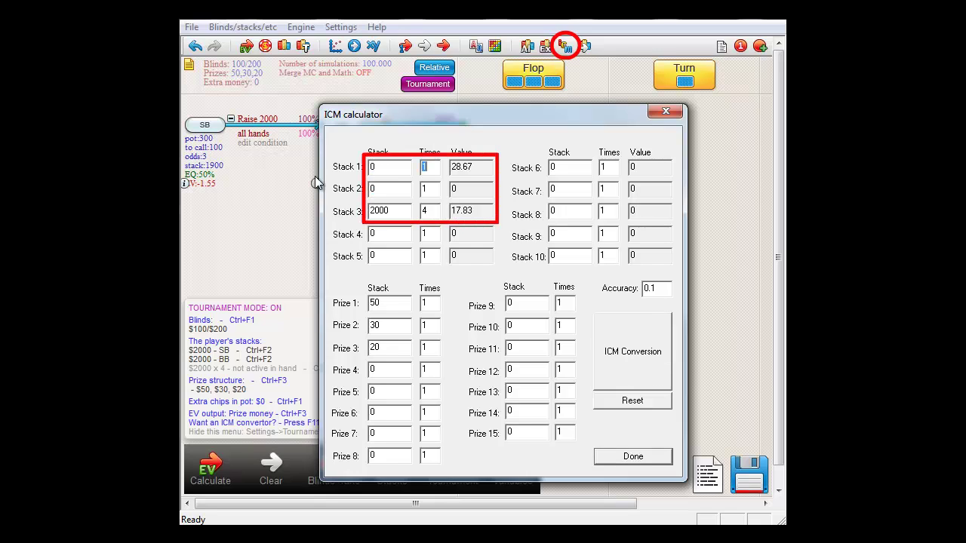
key("Tab")
type("4000")
left_click(608, 357)
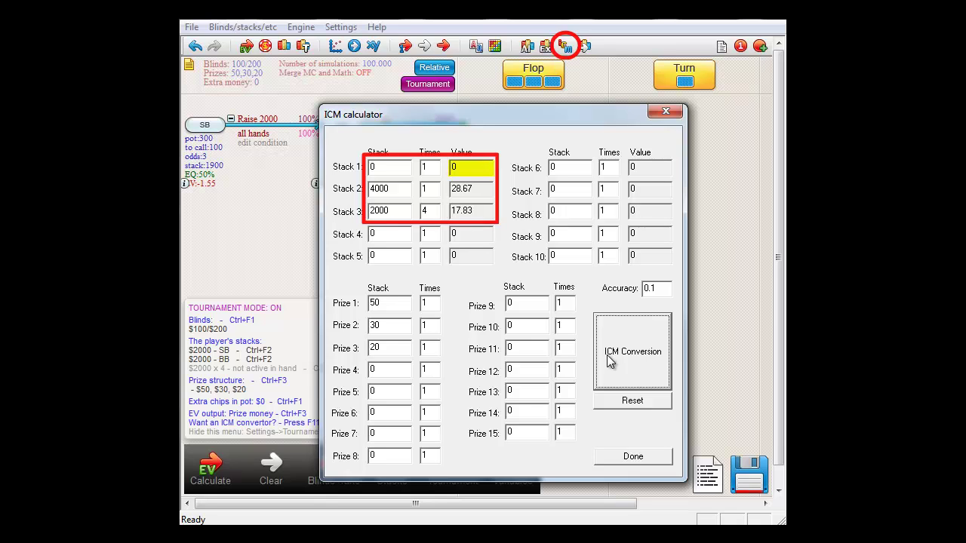
left_click(628, 459)
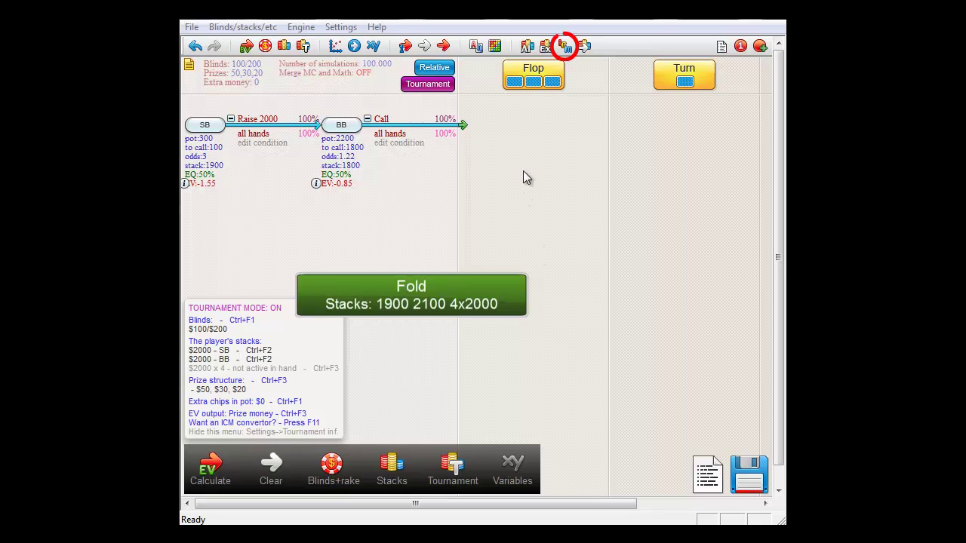
left_click(564, 46)
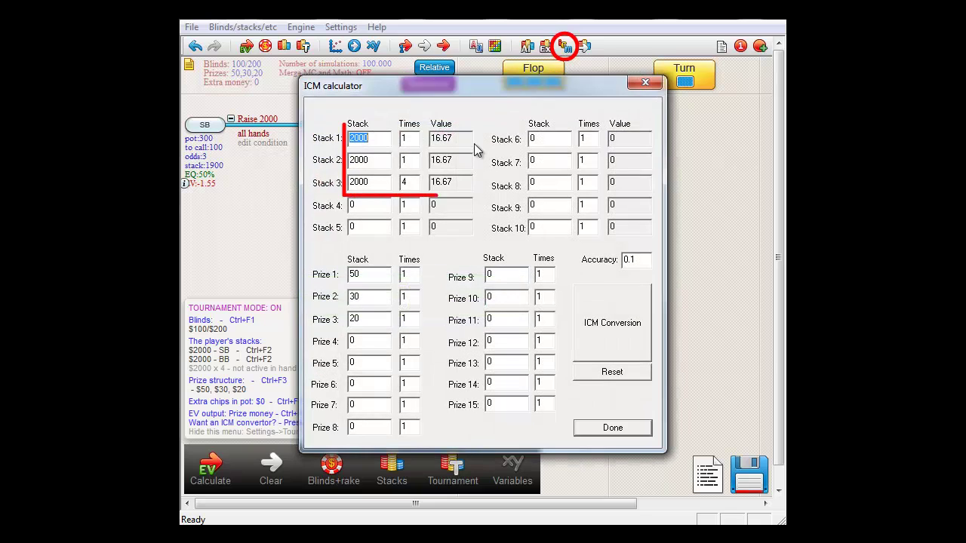
type("1900")
key("Tab")
key("Tab")
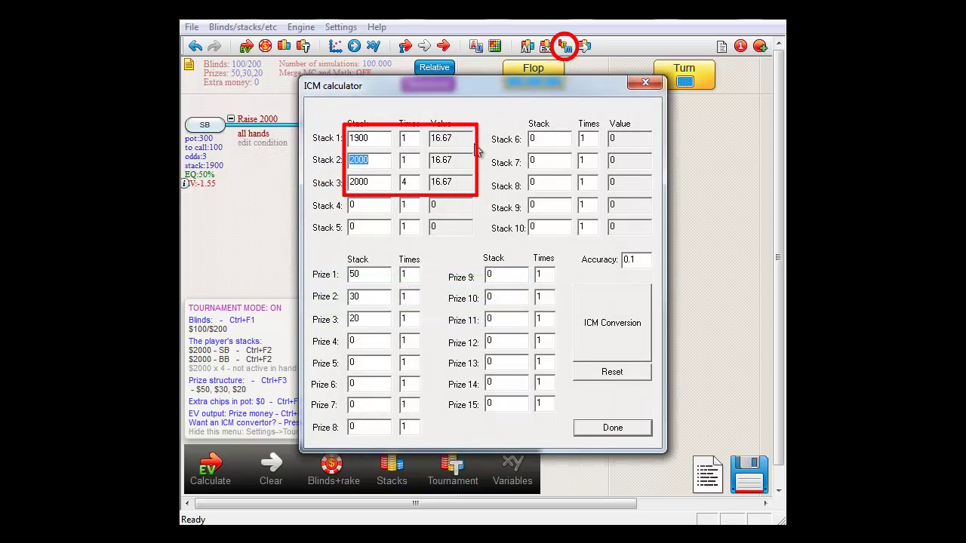
type("2100")
left_click(593, 301)
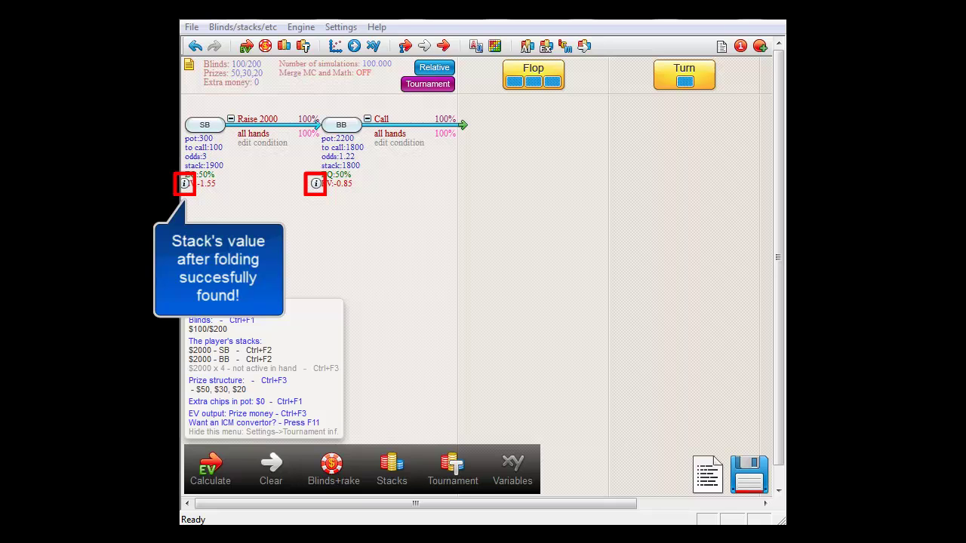
Step: Show the help box explaining that SB's EVs are measured against the outcome after folding
mouse_move(184, 186)
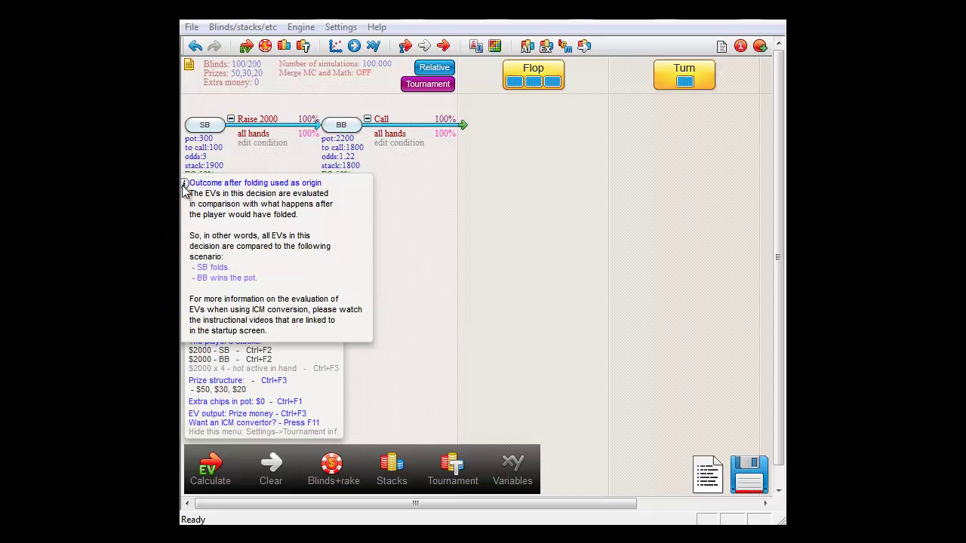